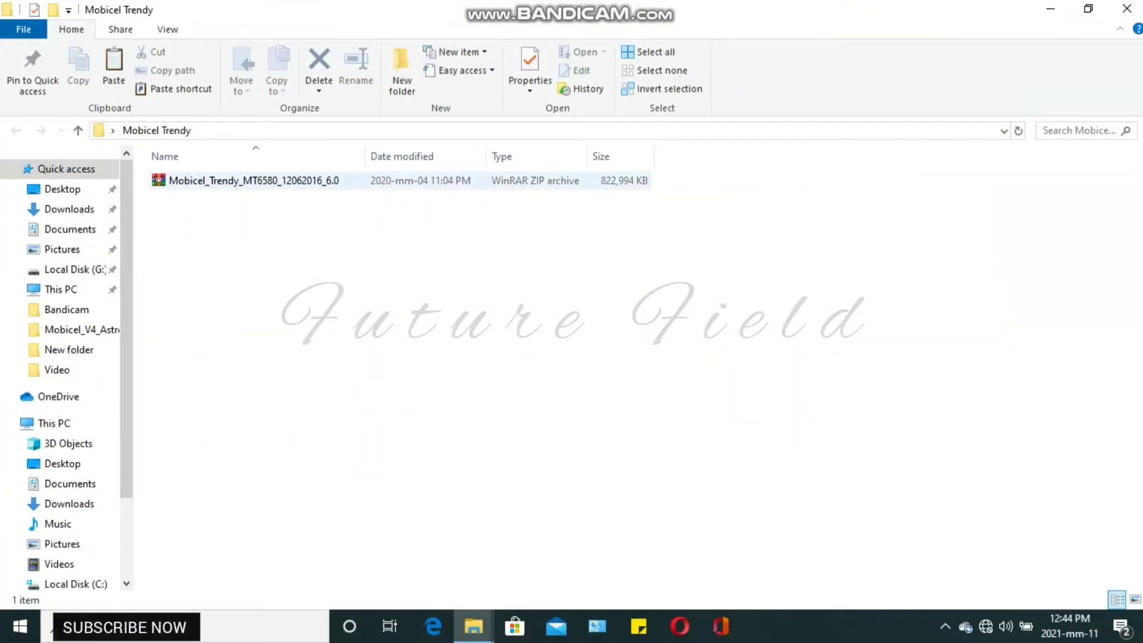
# Step: Extract the Mobicel_Trendy_MT6580_12062016_6.0 ZIP archive into the Mobicel Trendy folder
pyautogui.click(250, 180)
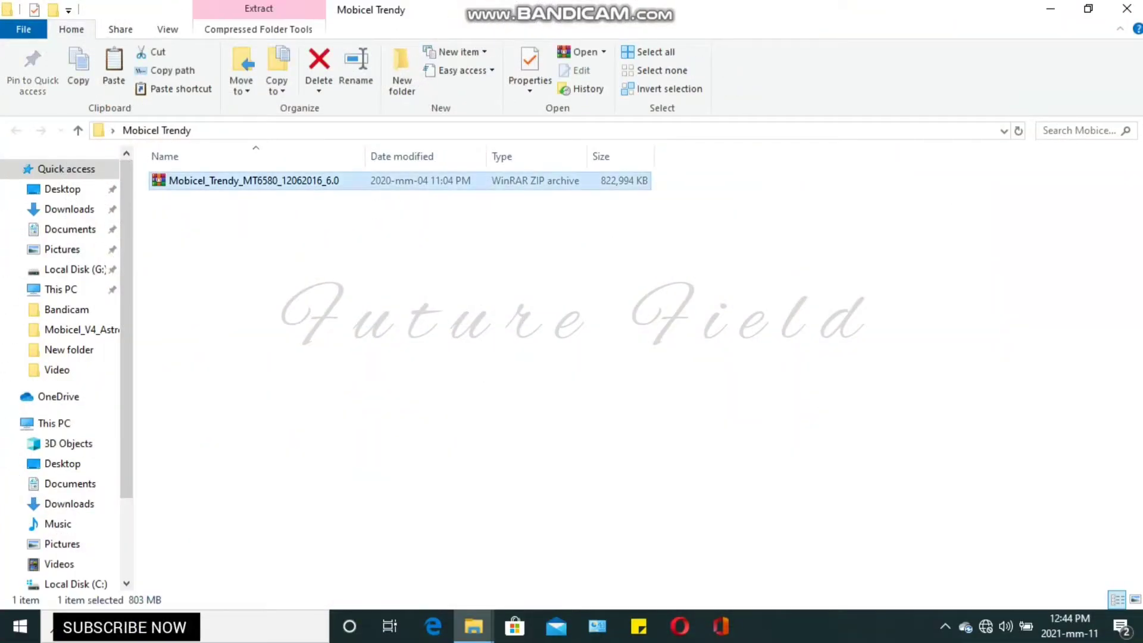
pyautogui.rightClick(301, 184)
pyautogui.click(356, 253)
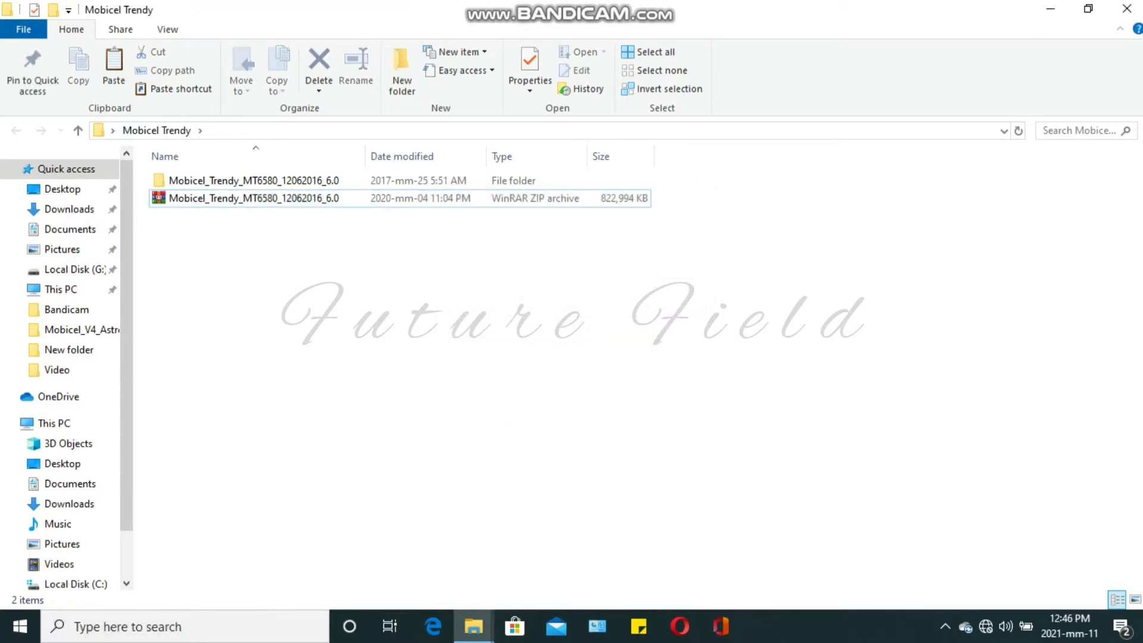
# Step: Return to the desktop and open the Compressed folder inside This PC's Downloads
pyautogui.press('super+d')
pyautogui.doubleClick(473, 30)
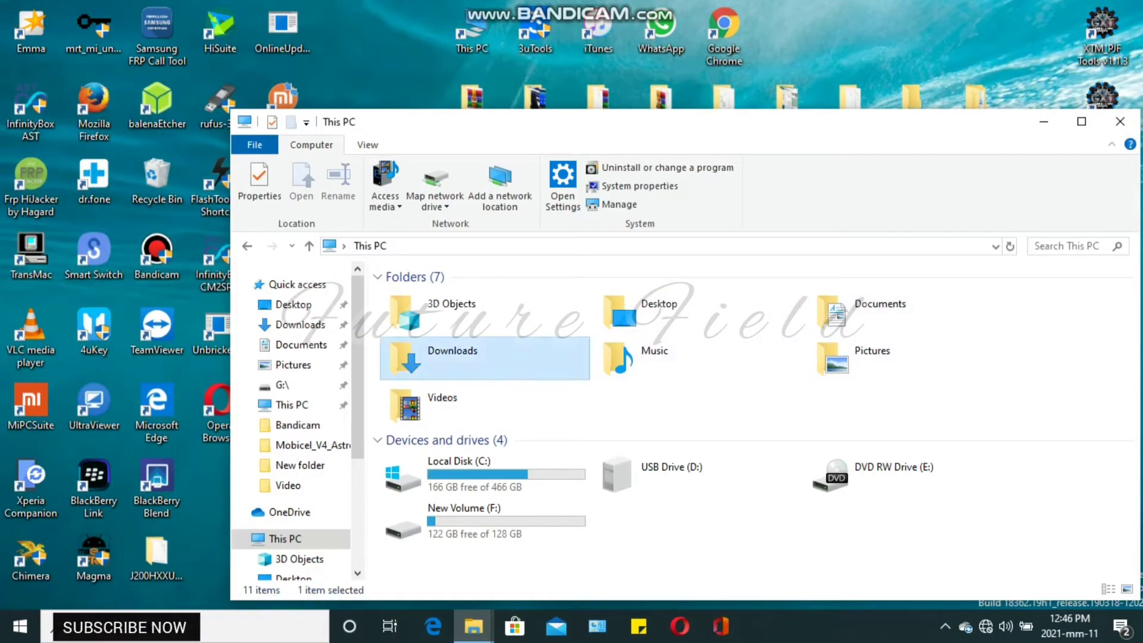
pyautogui.doubleClick(441, 357)
pyautogui.scroll(-5, 702, 482)
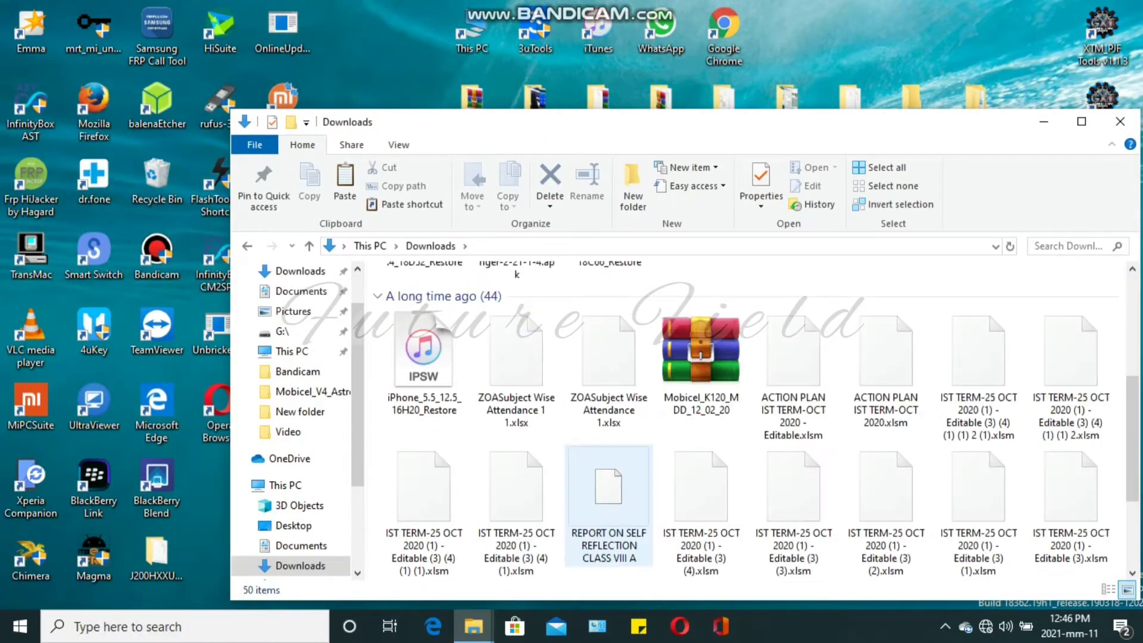
pyautogui.scroll(5, 701, 483)
pyautogui.doubleClick(794, 483)
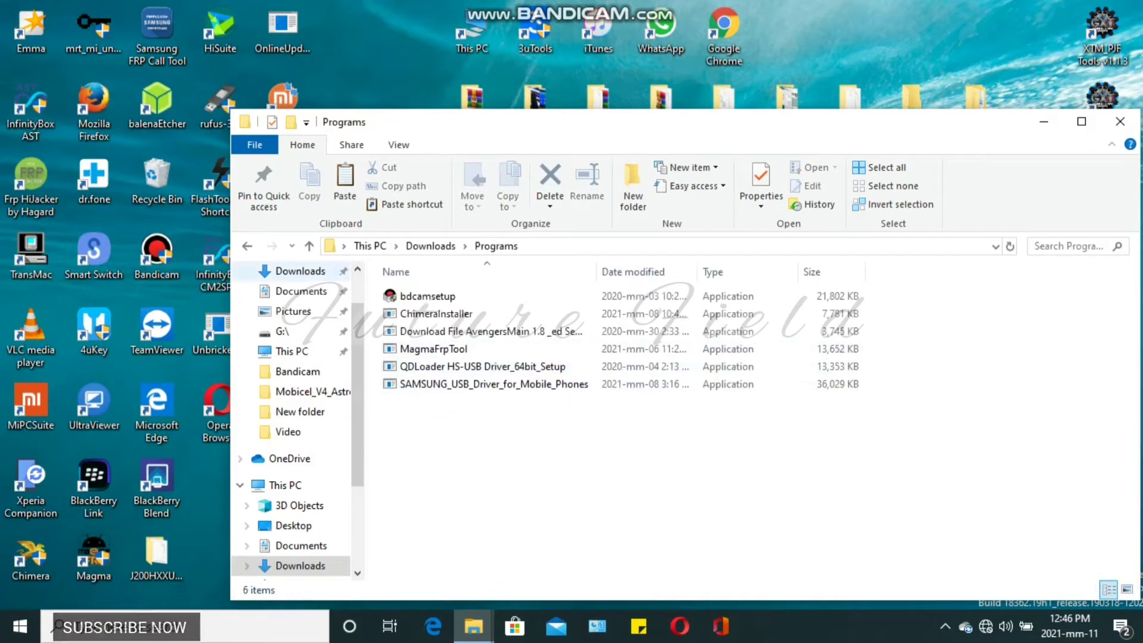
pyautogui.hotkey('alt', 'Left')
pyautogui.doubleClick(702, 483)
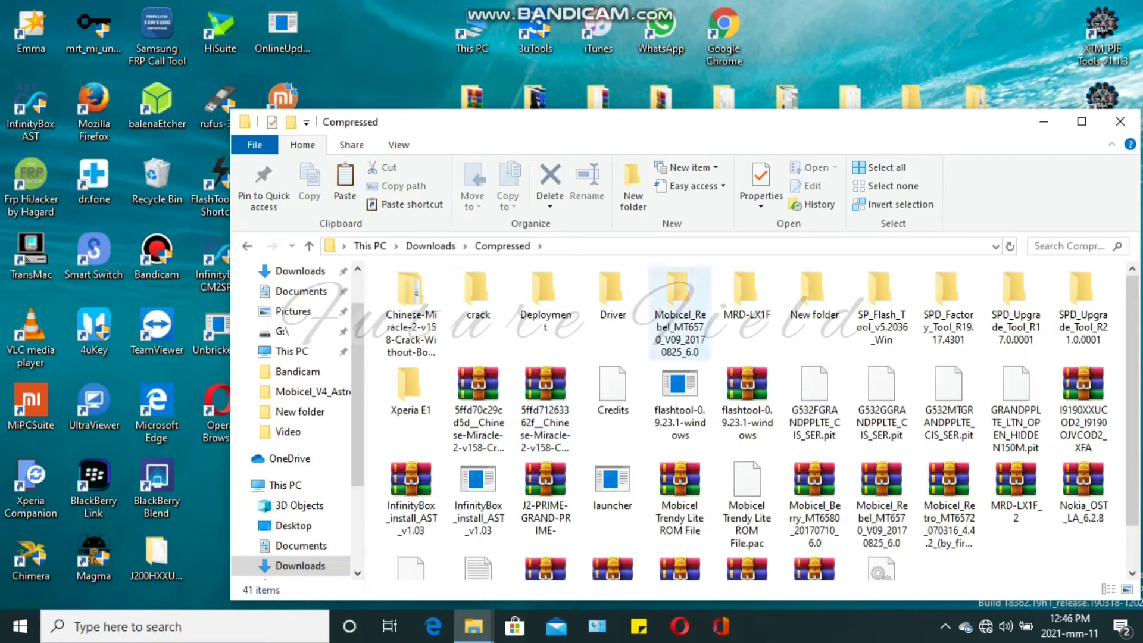
# Step: Open the SP_Flash_Tool_v5.2036_Win folder inside the Compressed folder
pyautogui.click(680, 291)
pyautogui.click(947, 307)
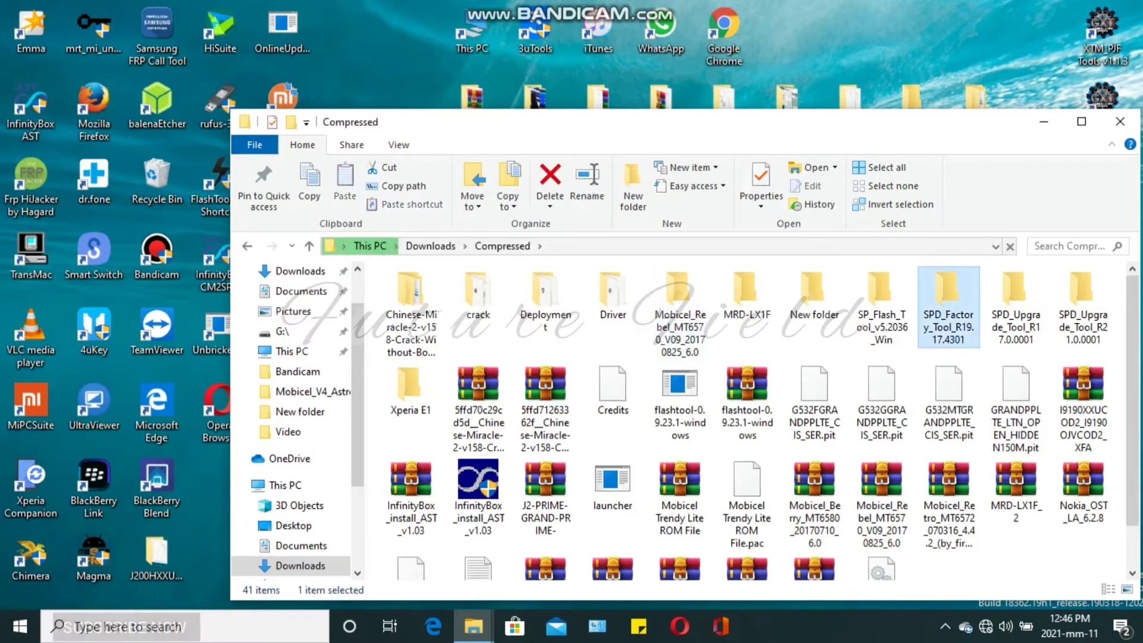
pyautogui.click(881, 306)
pyautogui.press('Return')
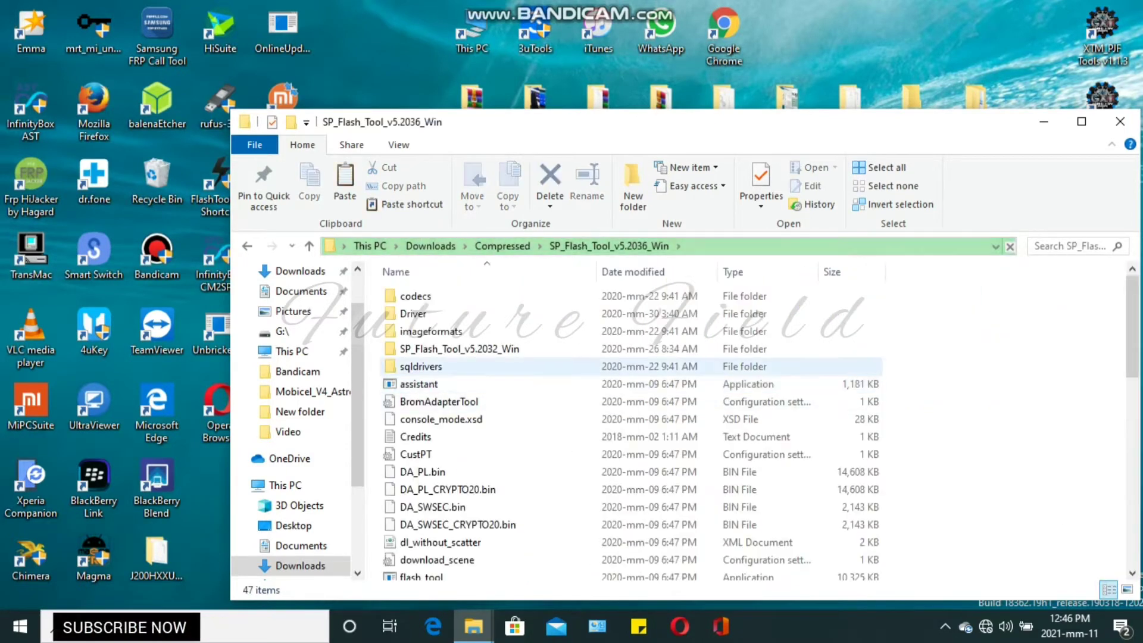
# Step: Launch the flash_tool application, dismiss the missing scatter file error, and move its window fully into view
pyautogui.scroll(-9, 445, 500)
pyautogui.scroll(6, 445, 429)
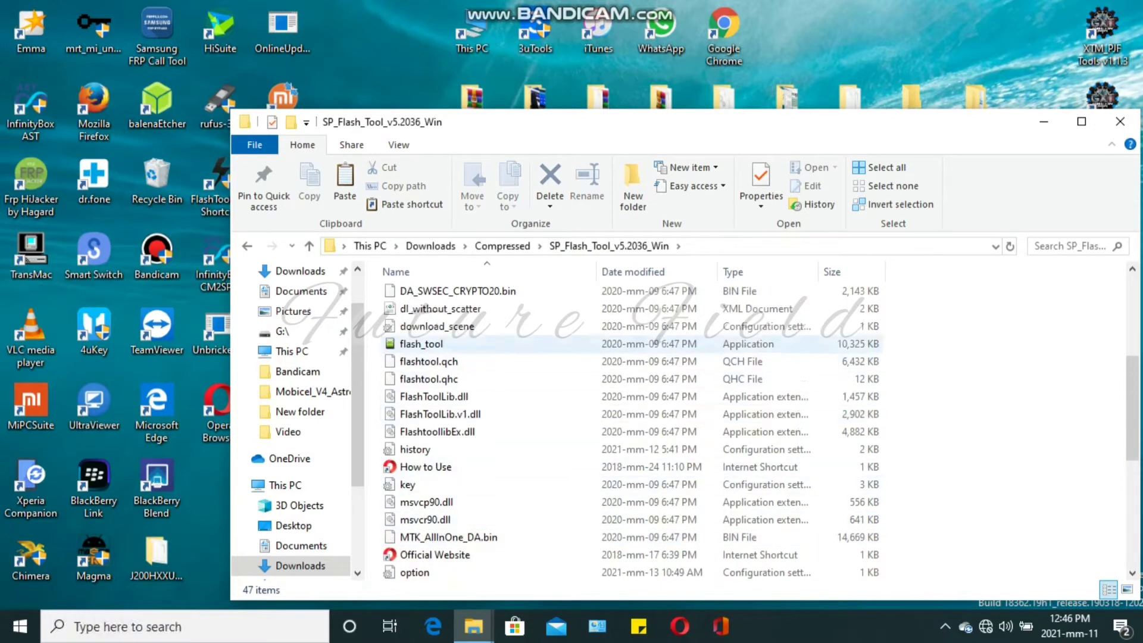
pyautogui.click(421, 343)
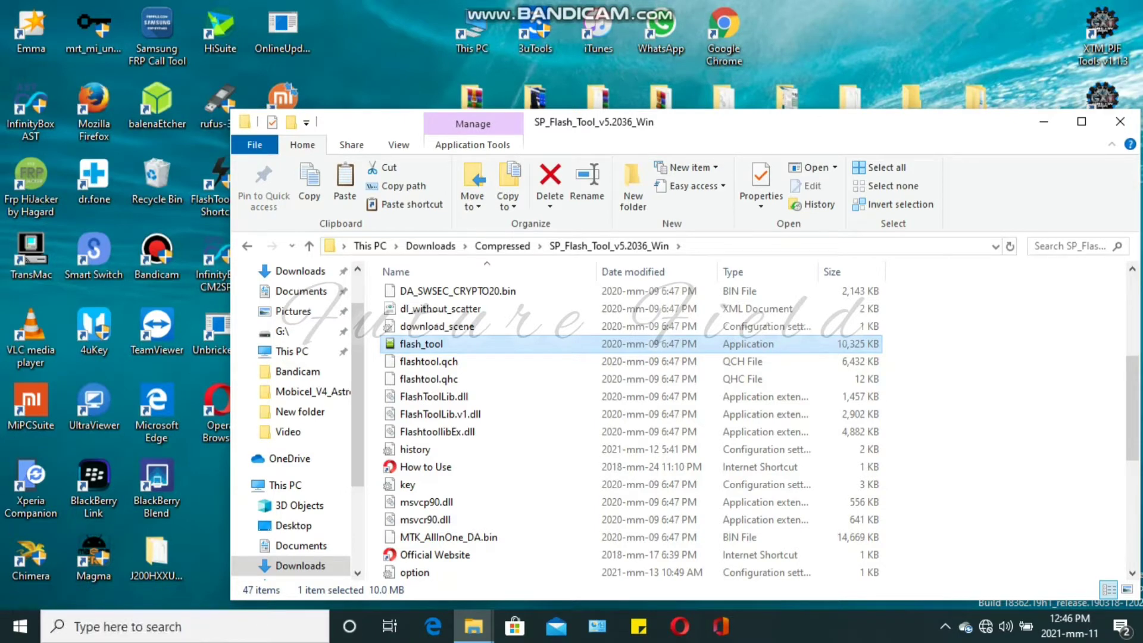
pyautogui.press('Return')
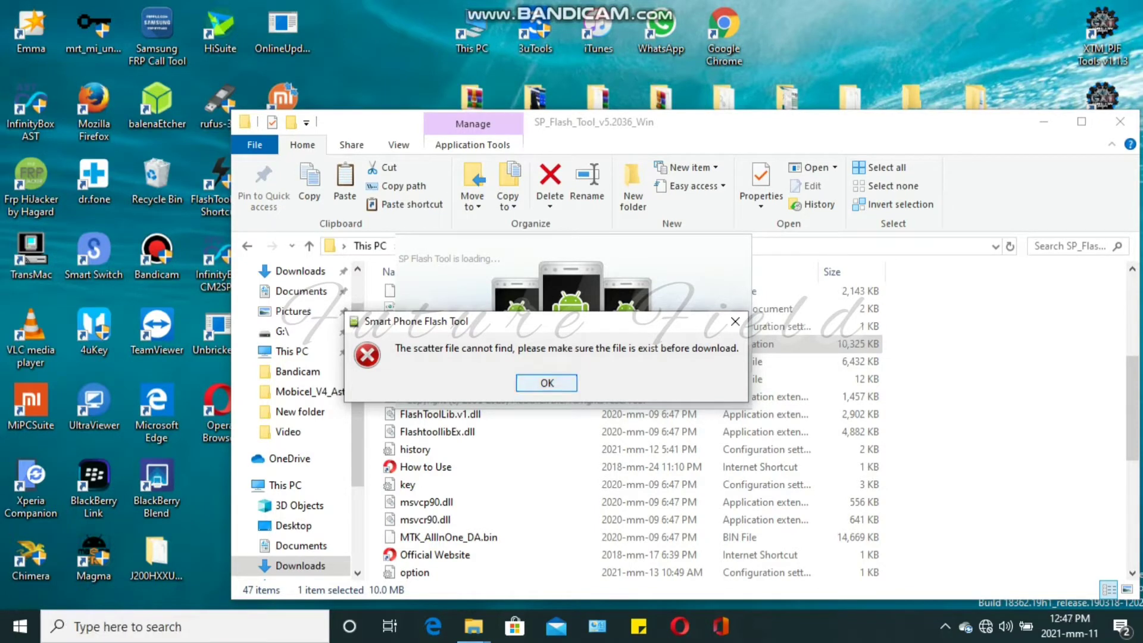
pyautogui.press('Return')
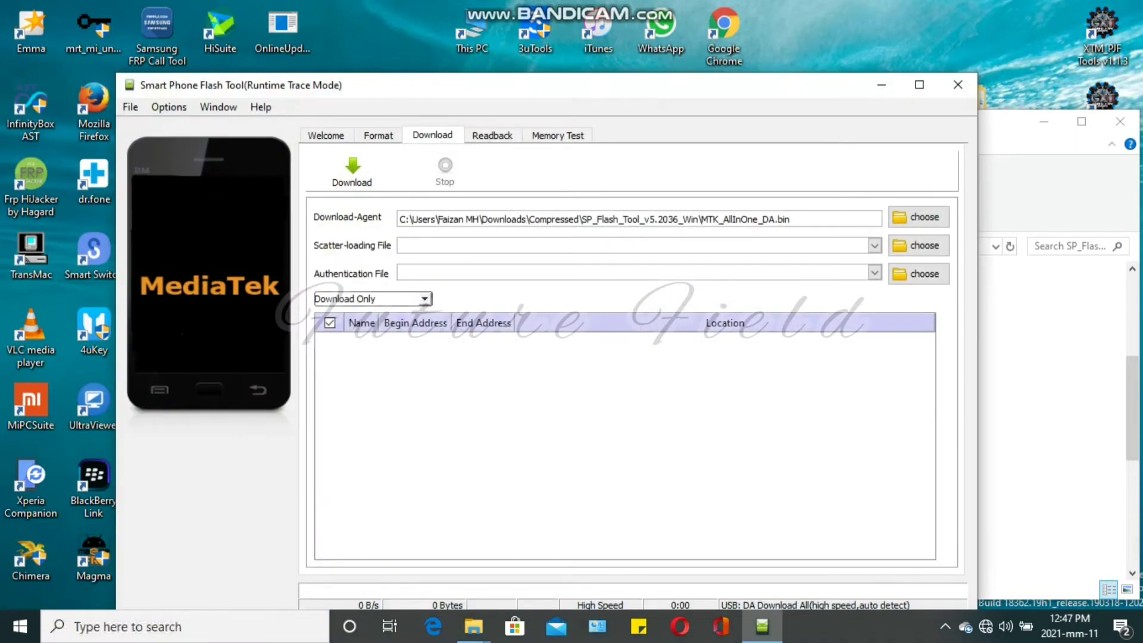
pyautogui.moveTo(571, 85); pyautogui.dragTo(577, 40)
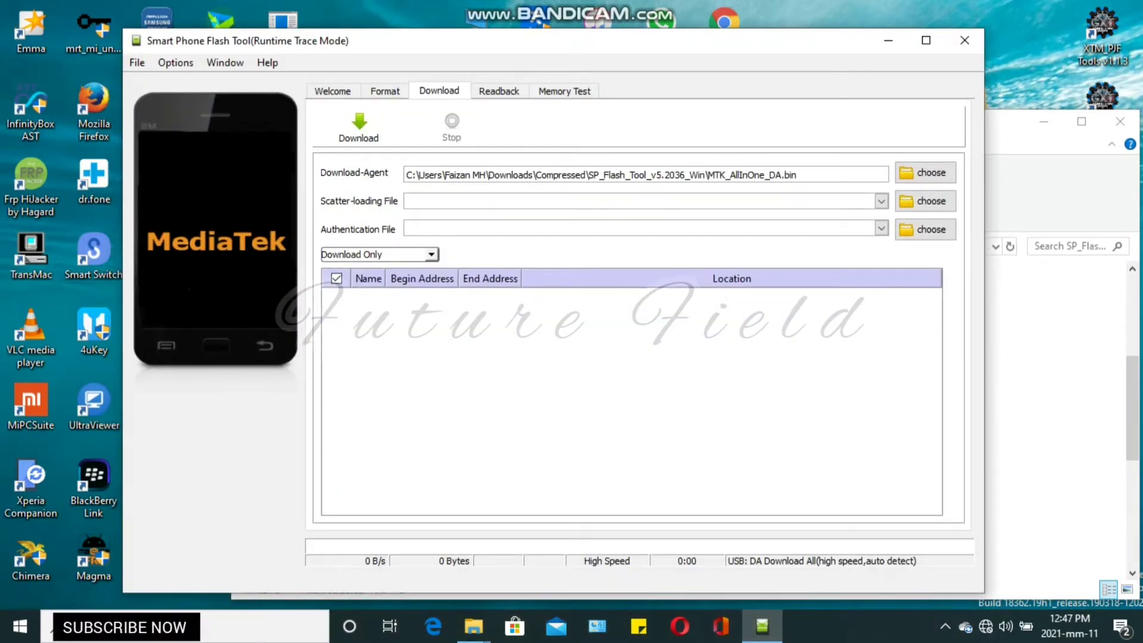
# Step: Load MT6580_Android_scatter as the scatter-loading file from the Firmware folder of the extracted Mobicel Trendy files on the Desktop
pyautogui.click(925, 201)
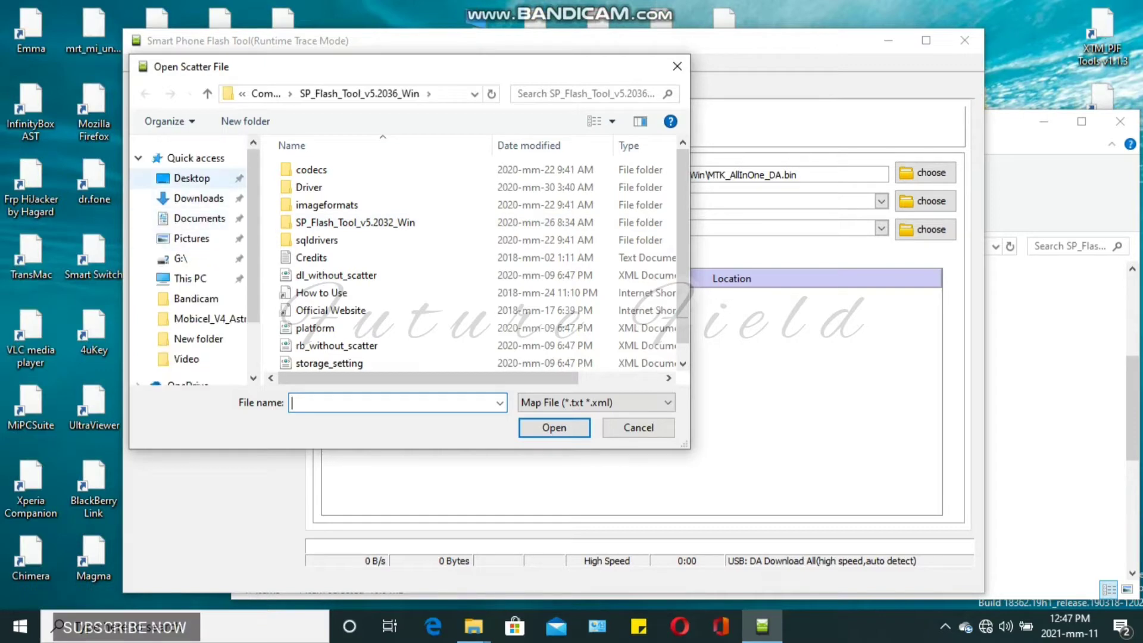
pyautogui.click(192, 178)
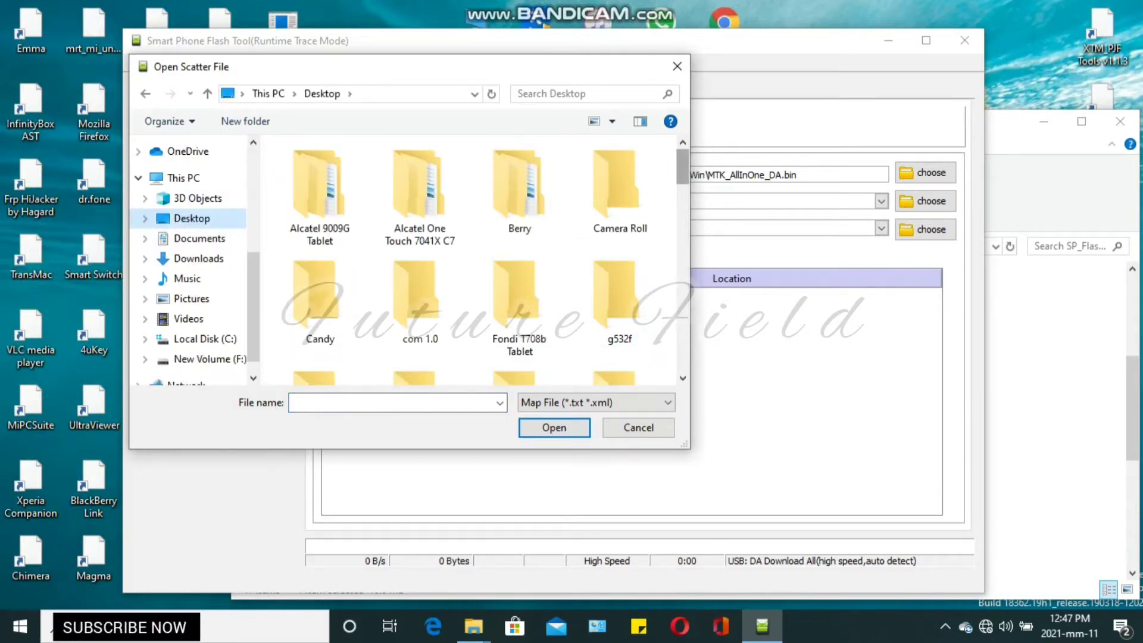
pyautogui.scroll(-6, 507, 152)
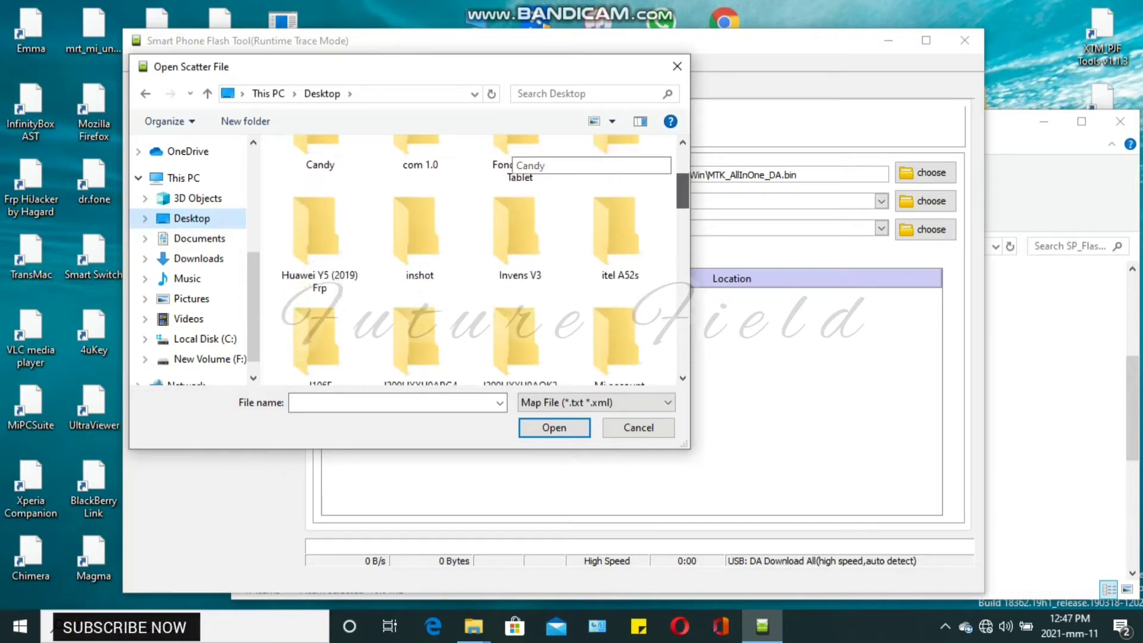
pyautogui.scroll(-2, 506, 152)
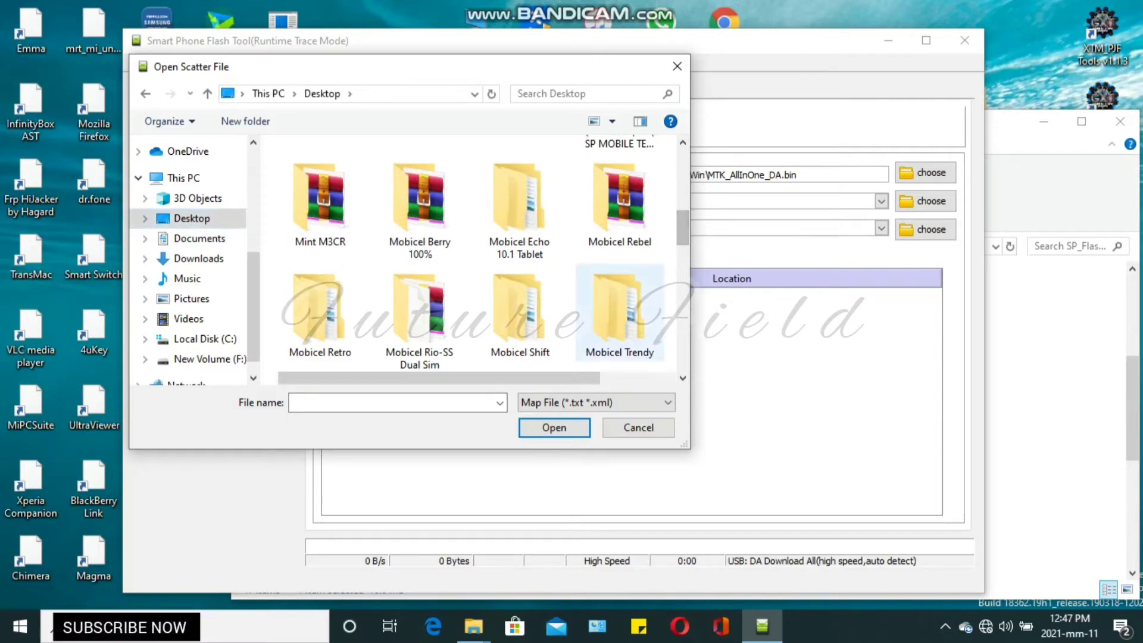
pyautogui.doubleClick(620, 312)
pyautogui.doubleClick(357, 170)
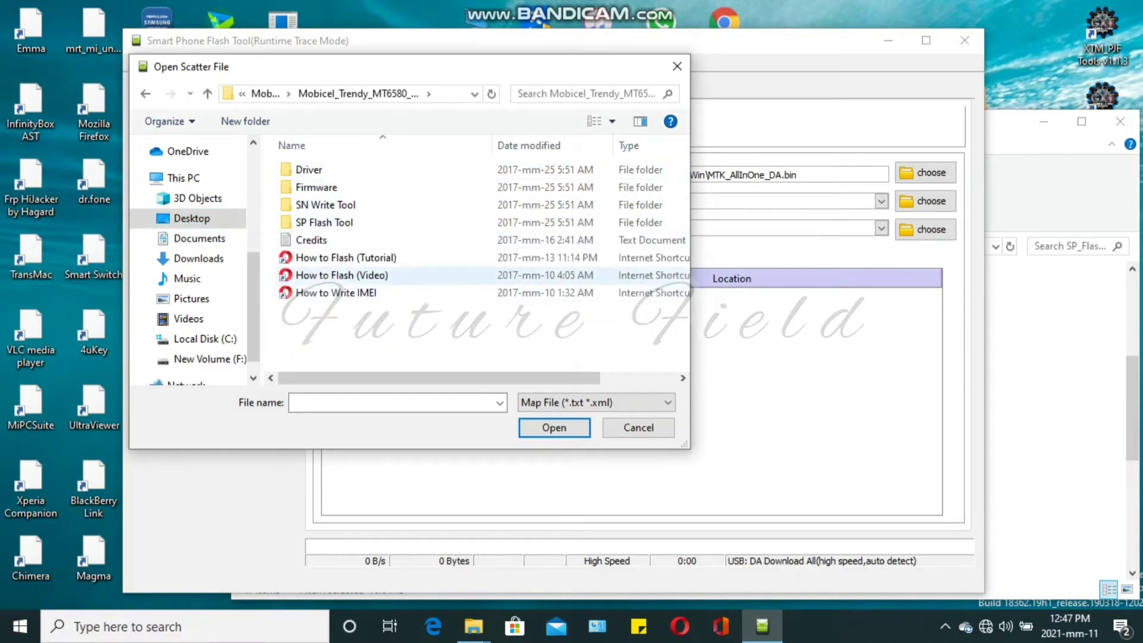
pyautogui.doubleClick(316, 187)
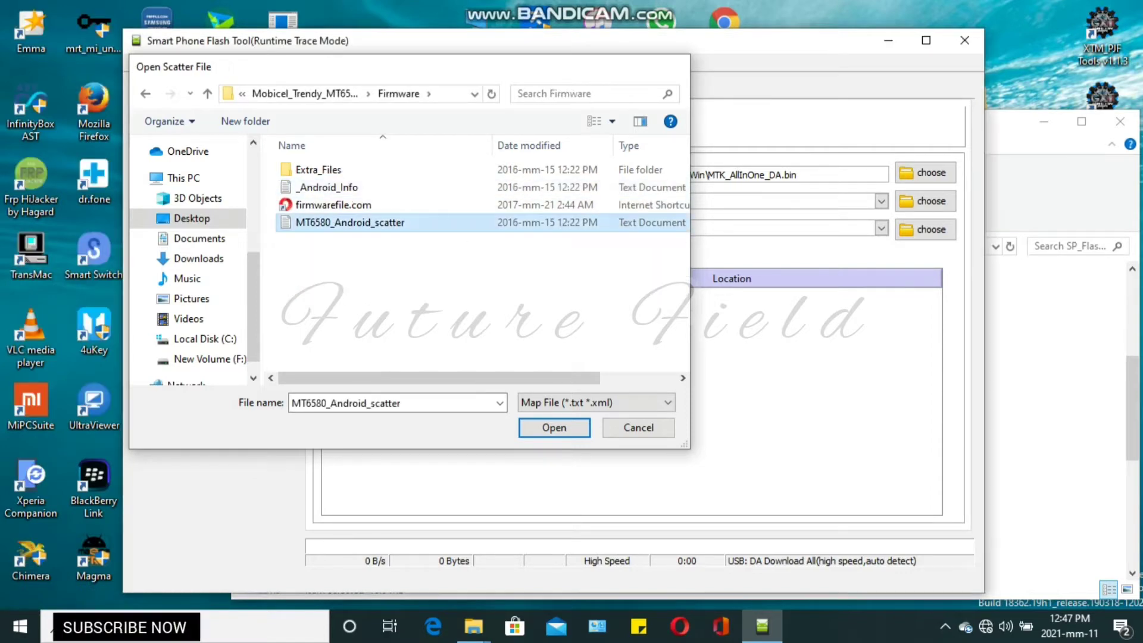
pyautogui.doubleClick(350, 222)
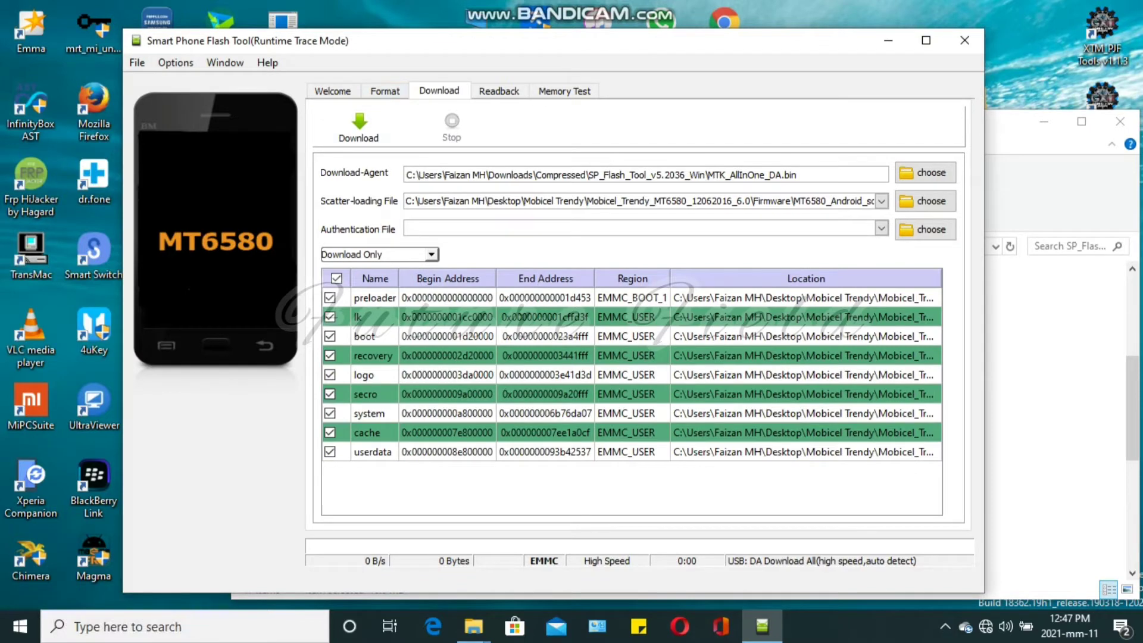
# Step: Try to flash the phone in Format All + Download mode and dismiss the error dialog
pyautogui.click(431, 254)
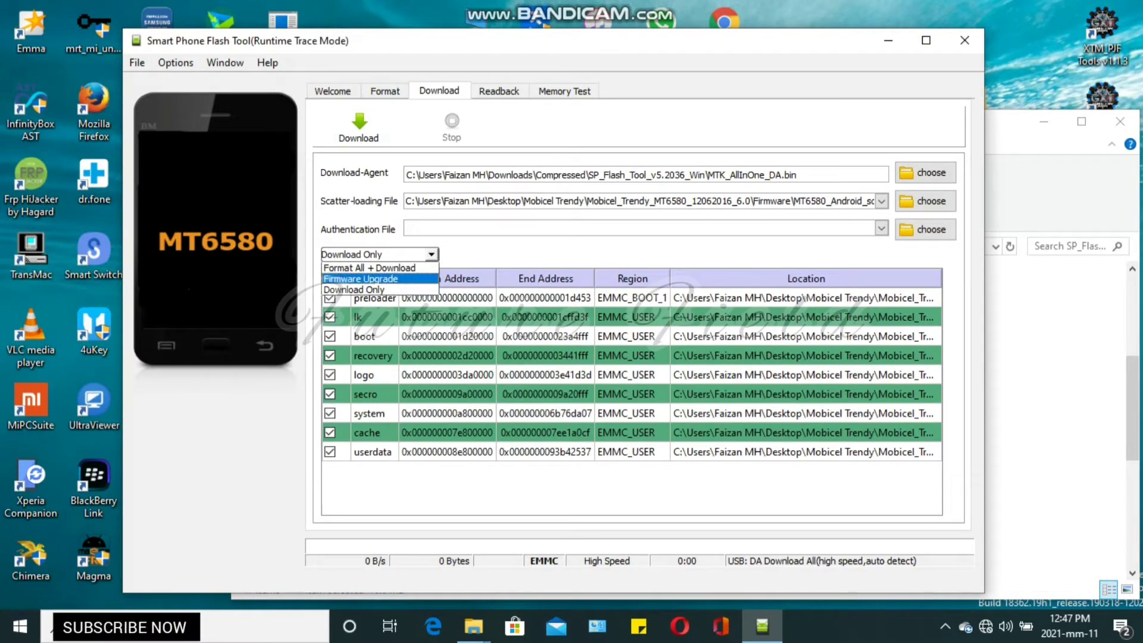
pyautogui.press('Return')
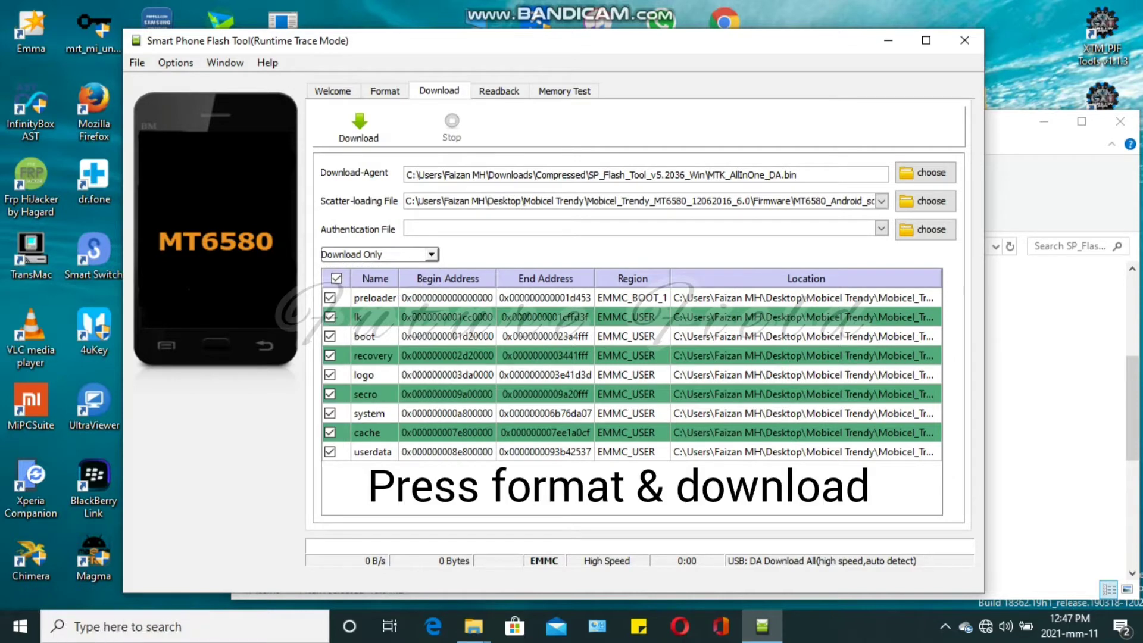
pyautogui.hotkey('alt', 'Down')
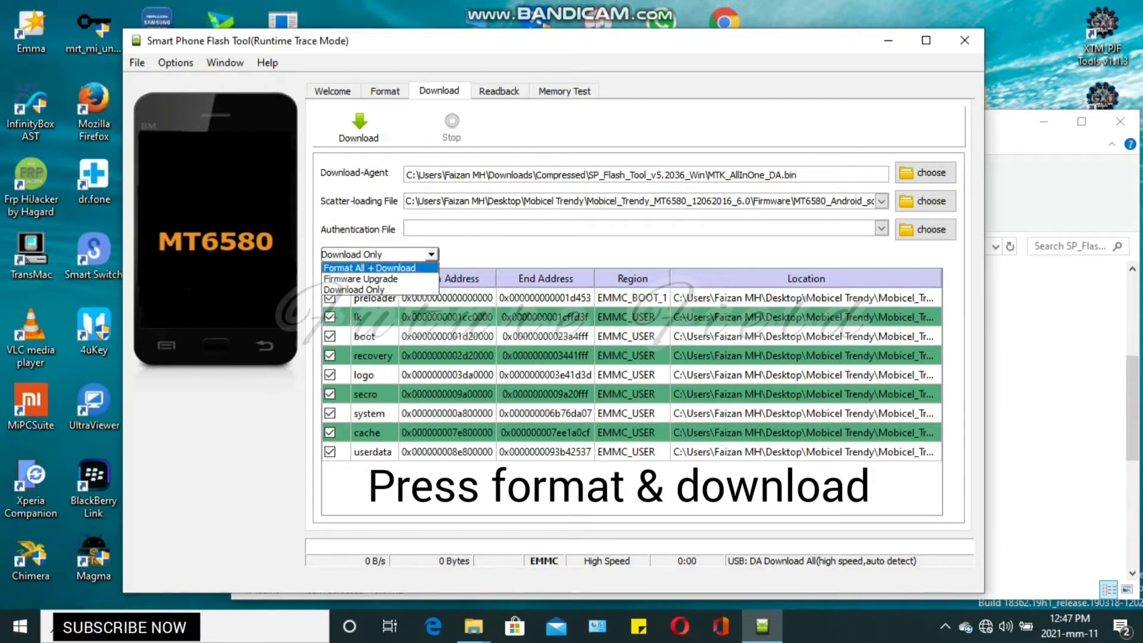
pyautogui.press('Return')
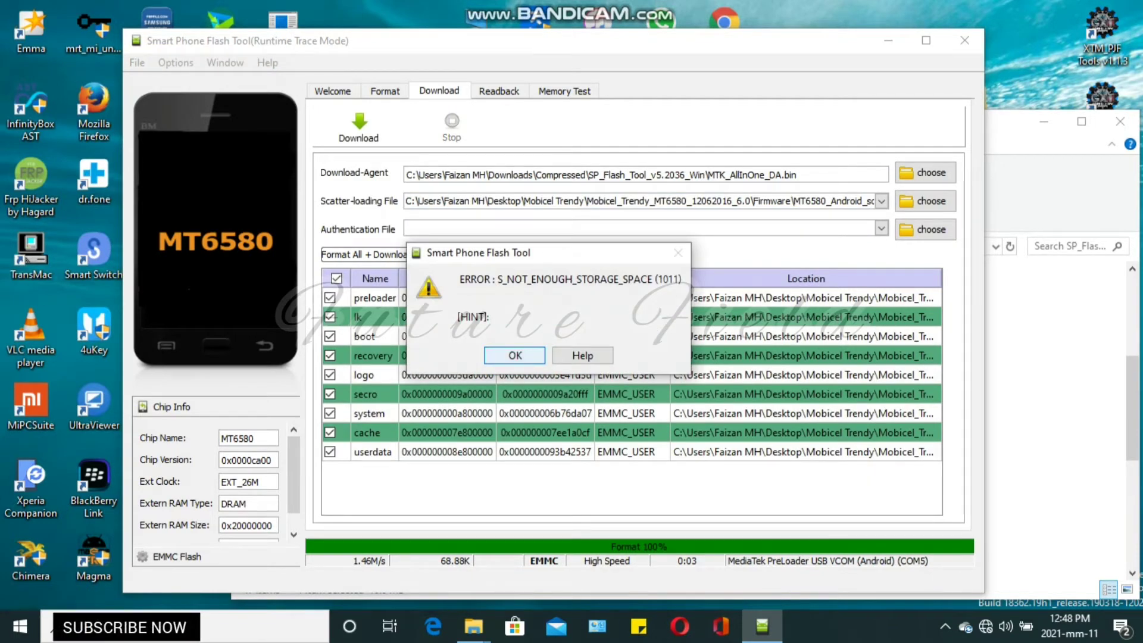
pyautogui.press('Return')
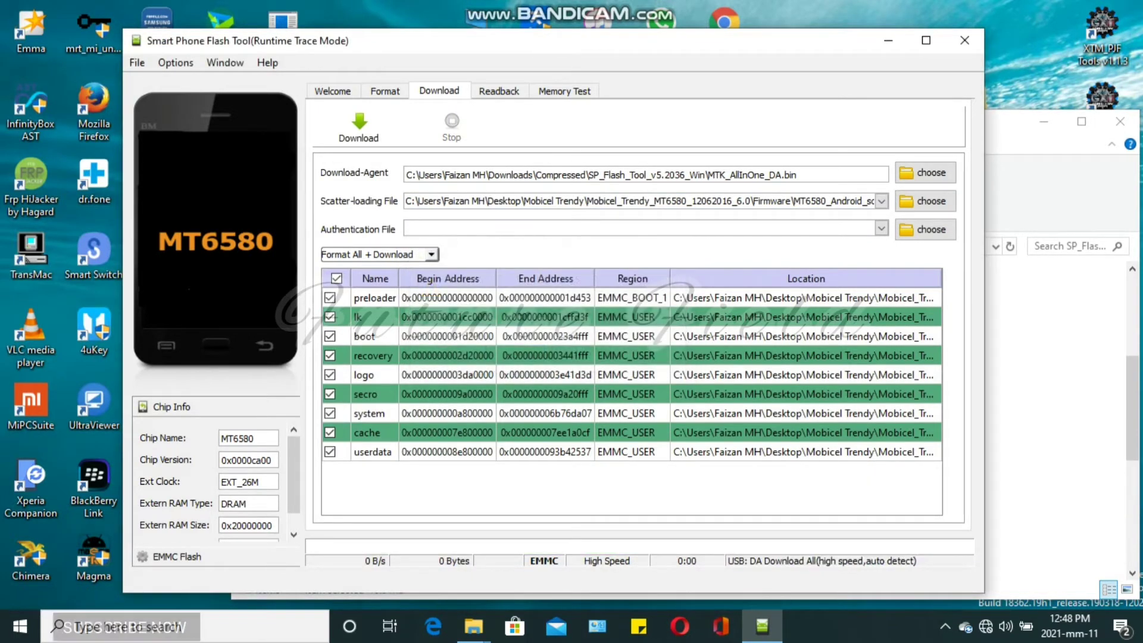
# Step: Set the flashing mode to Download Only and start the firmware download, with the flash tool window maximized
pyautogui.hotkey('alt', 'Down')
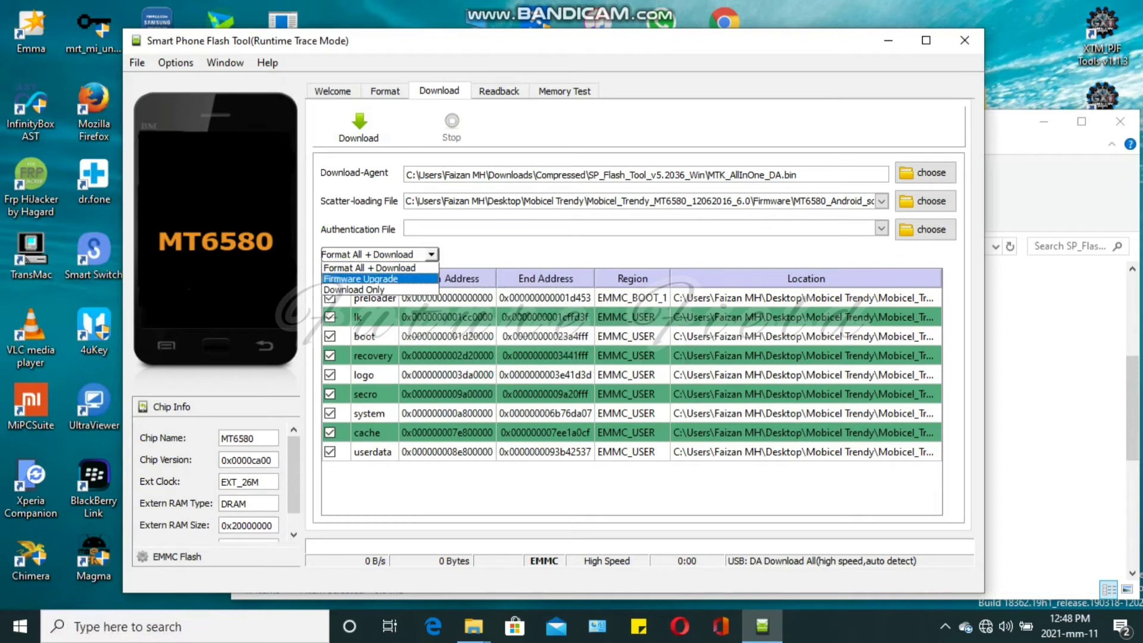
pyautogui.press('Down')
pyautogui.press('Return')
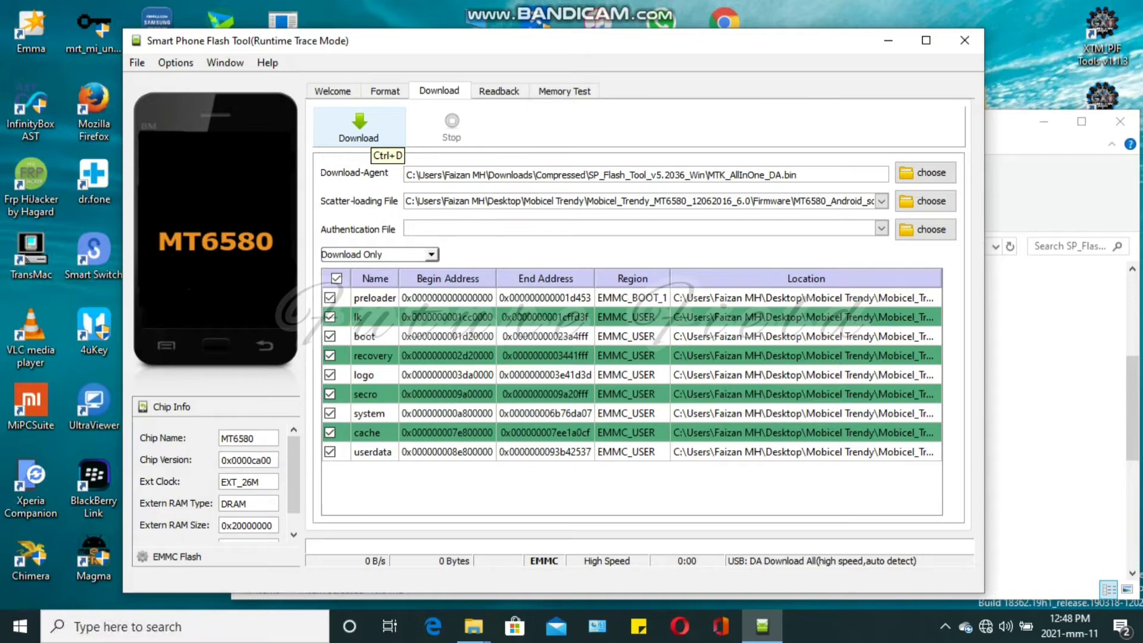
pyautogui.click(368, 135)
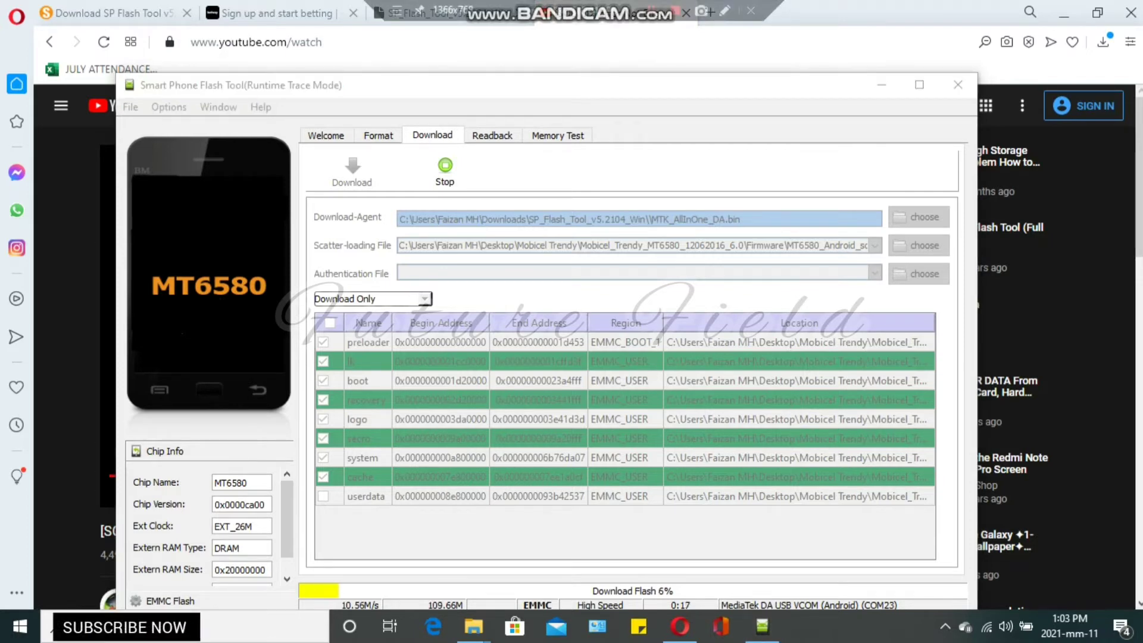
pyautogui.click(919, 84)
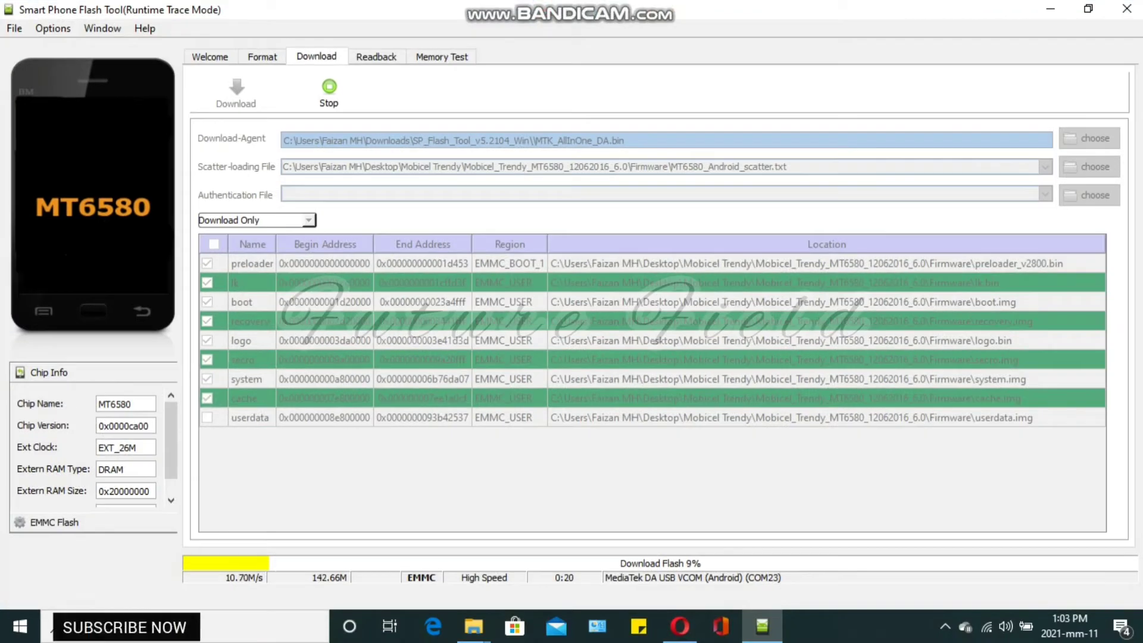